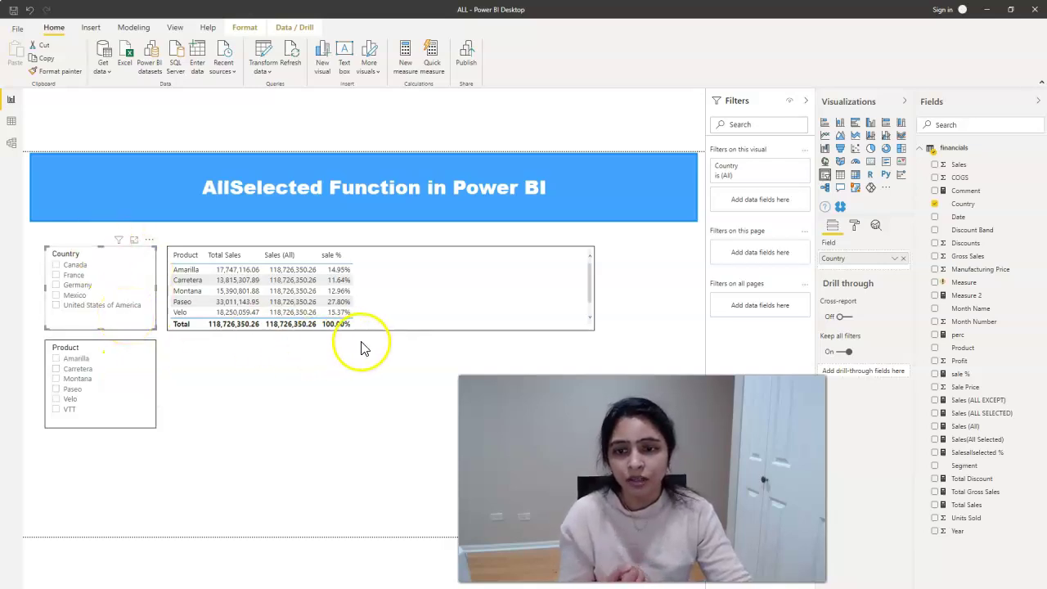
# Filter the report to Canada and check the table's Total row: 24,887,654.89 sales, 20.96% sale %
pyautogui.click(286, 256)
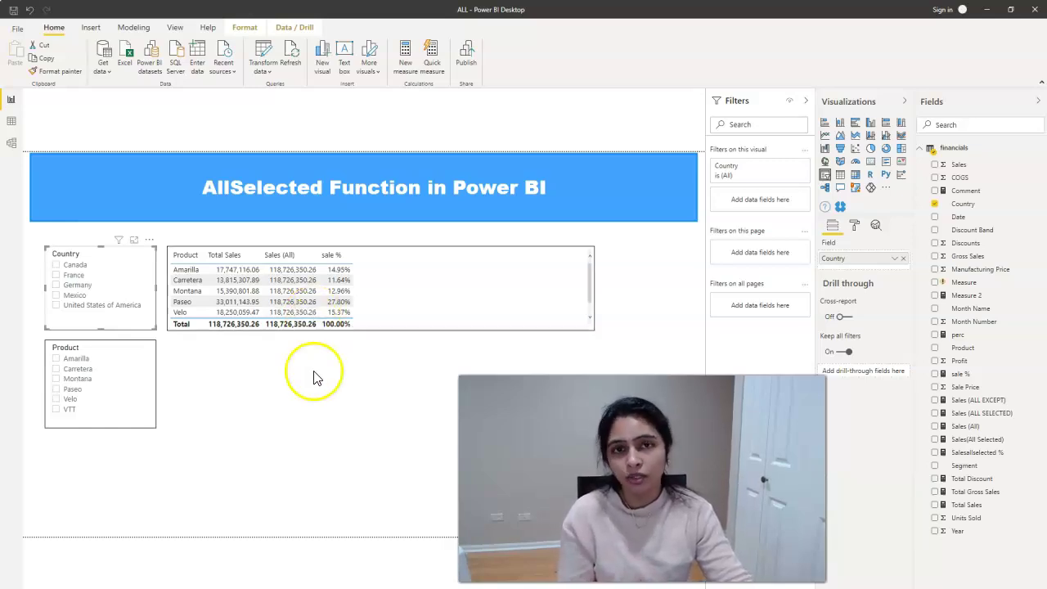
pyautogui.click(56, 266)
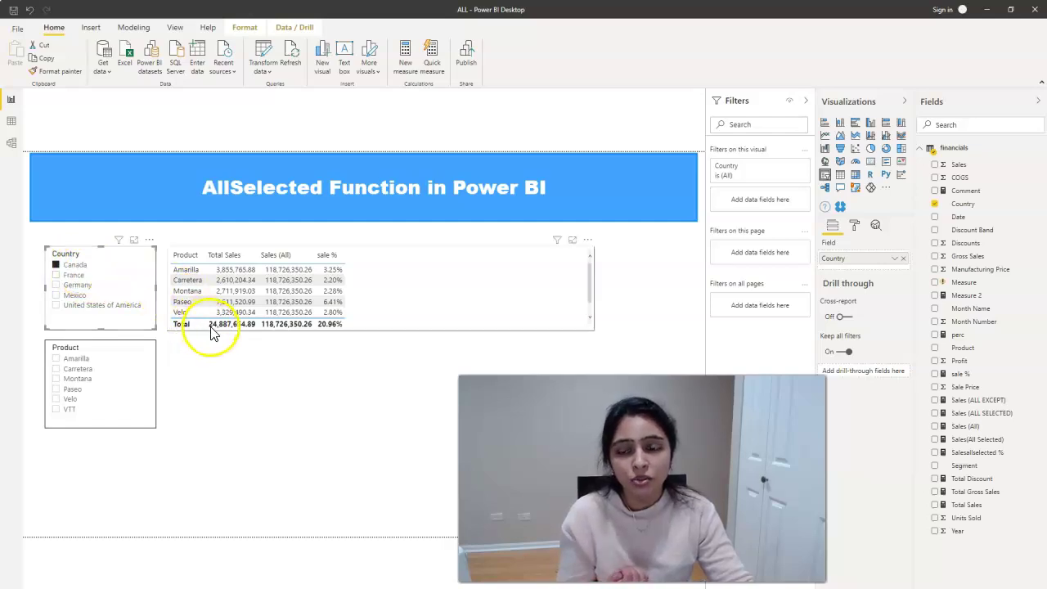
pyautogui.click(253, 331)
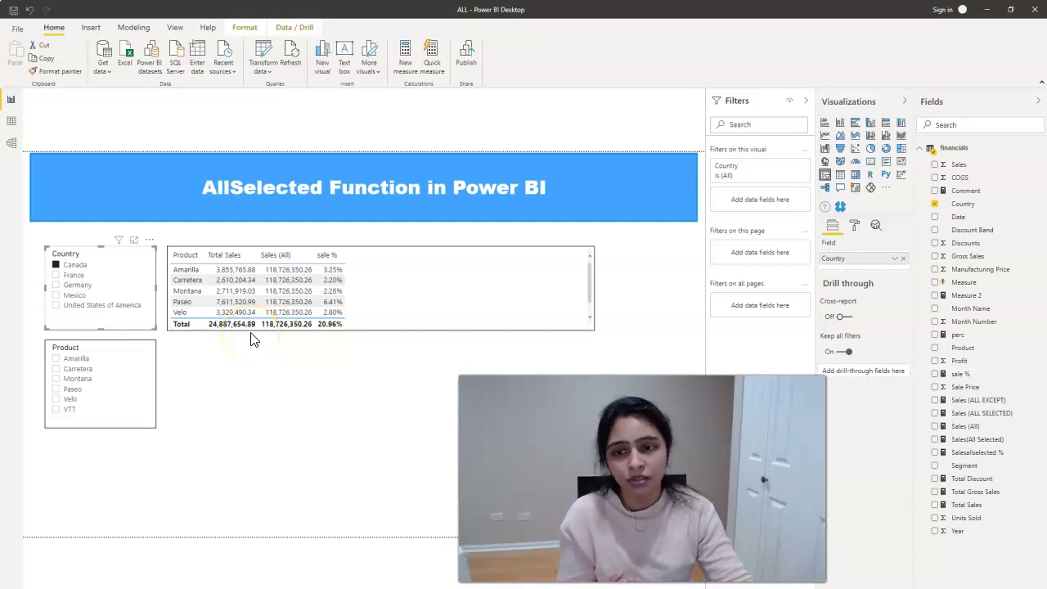
pyautogui.click(253, 333)
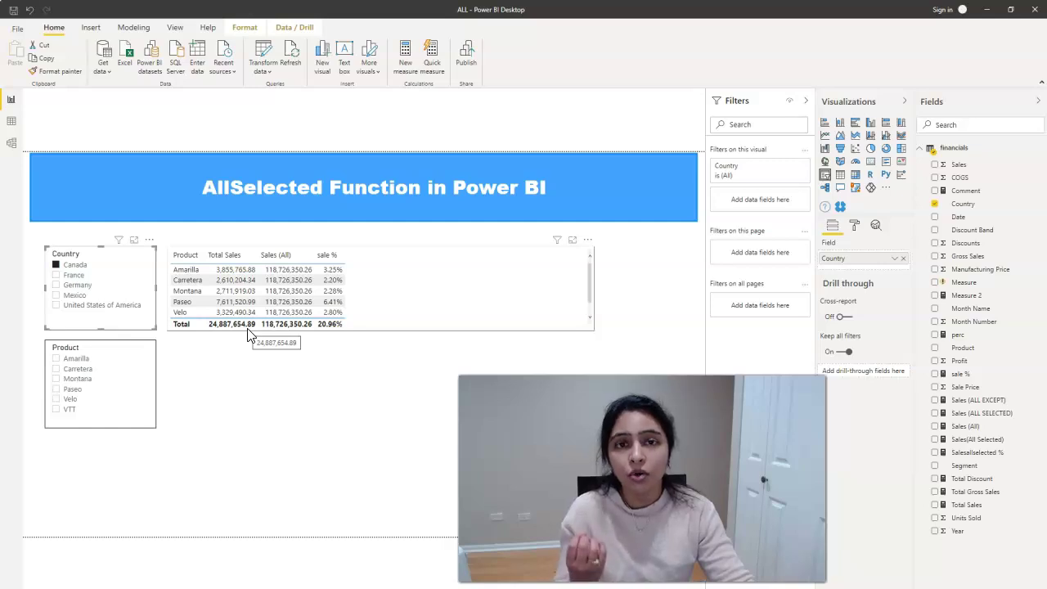
pyautogui.click(233, 332)
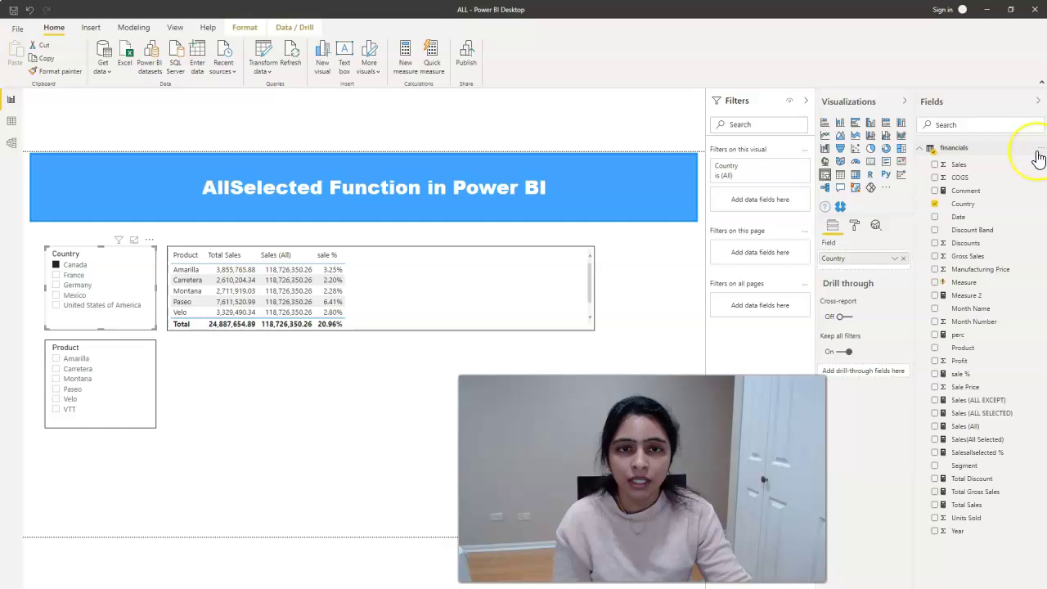
# Create a new measure named 'Sales AllSelected'
pyautogui.click(1039, 148)
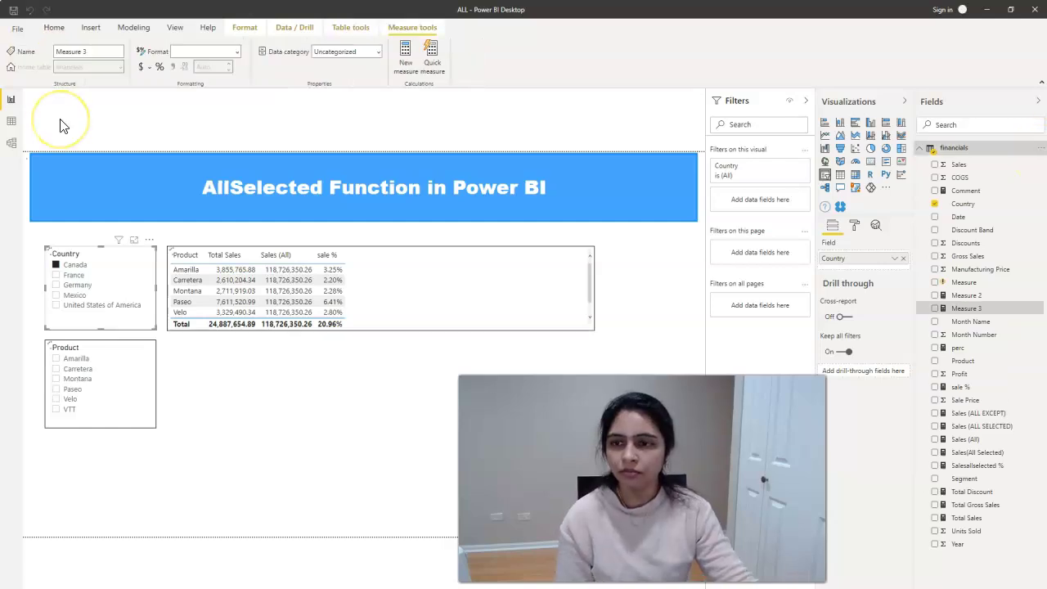
pyautogui.click(103, 100)
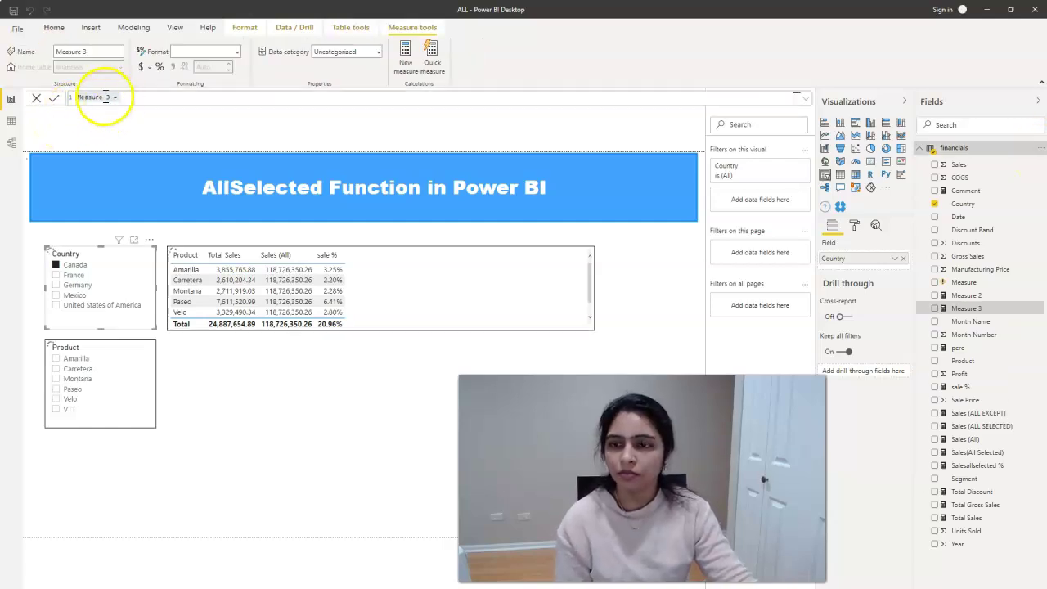
pyautogui.moveTo(110, 98); pyautogui.dragTo(52, 104)
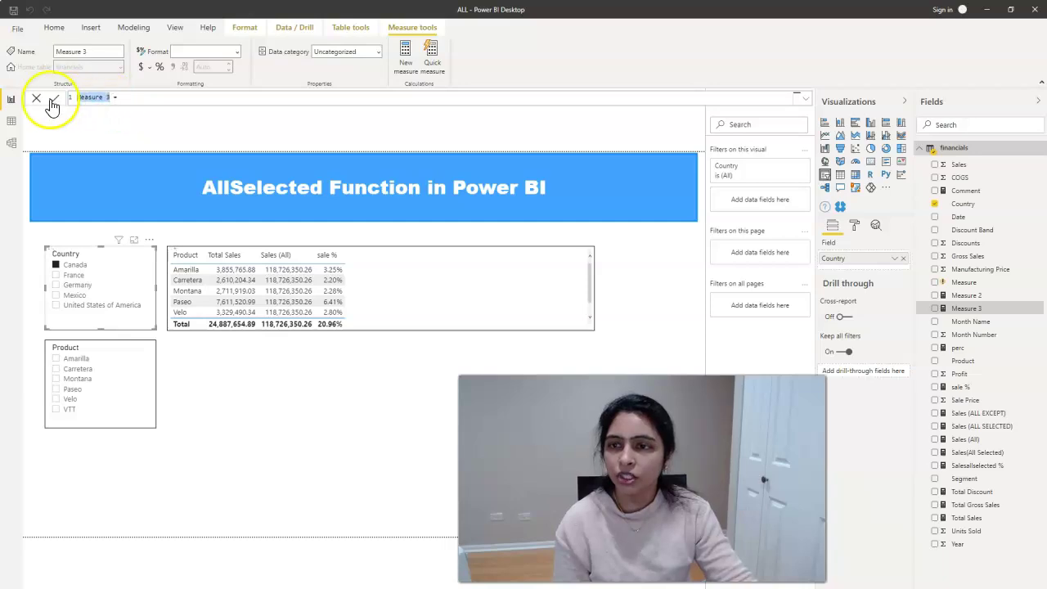
pyautogui.write('Sale')
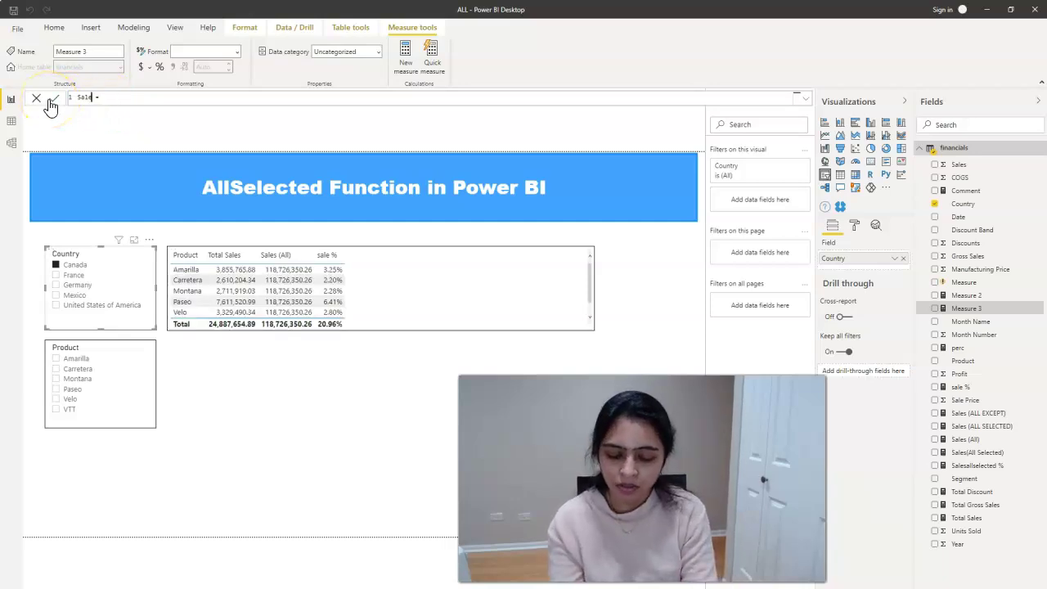
pyautogui.write('s A')
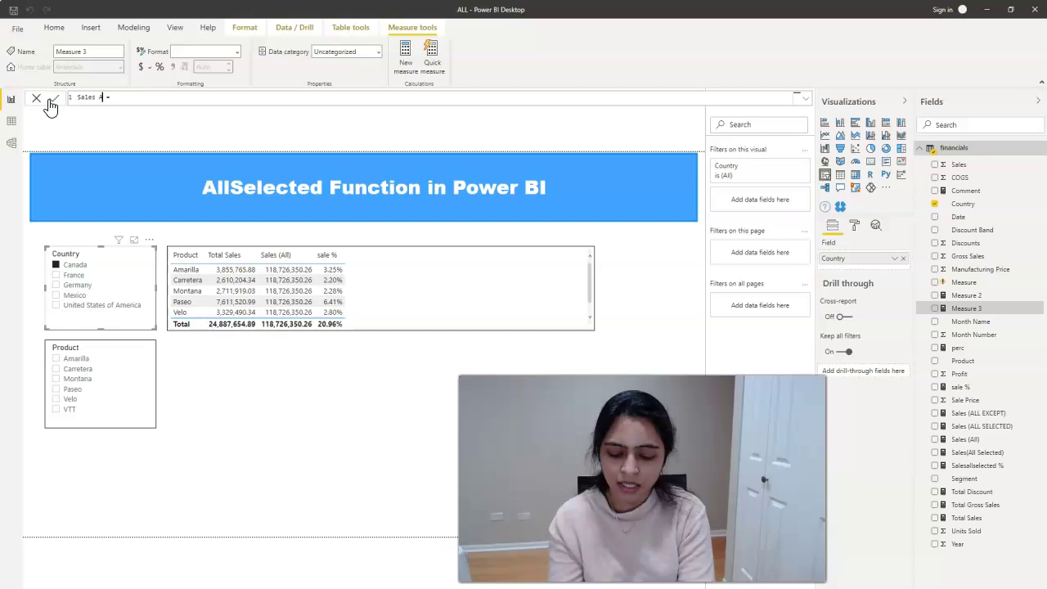
pyautogui.write('llSelected')
pyautogui.click(154, 99)
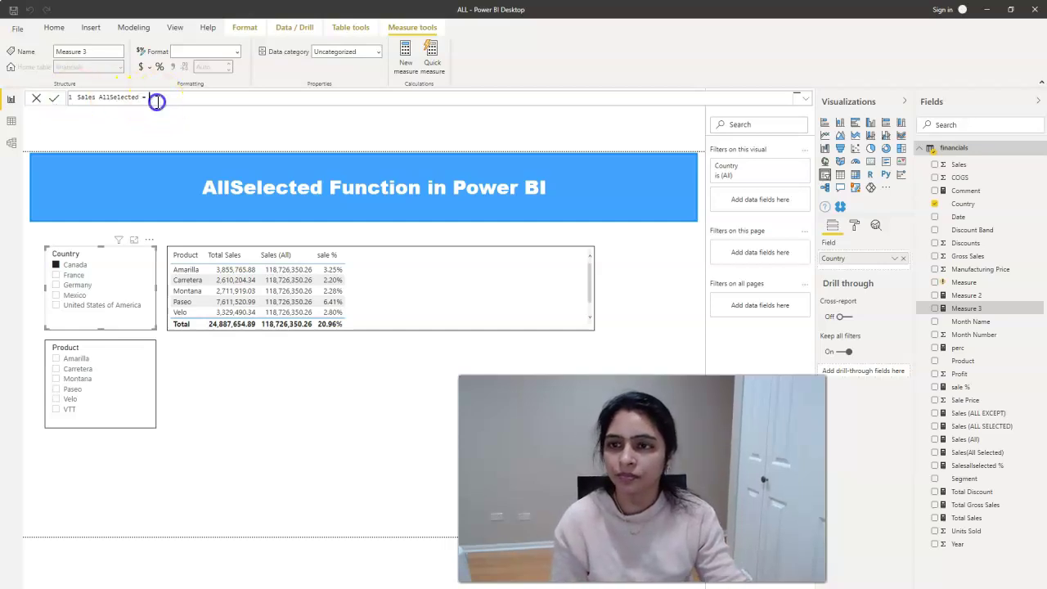
# Give it the formula CALCULATE([Total Sales],ALLSELECTED(financials[Product])) and commit it
pyautogui.write('calc')
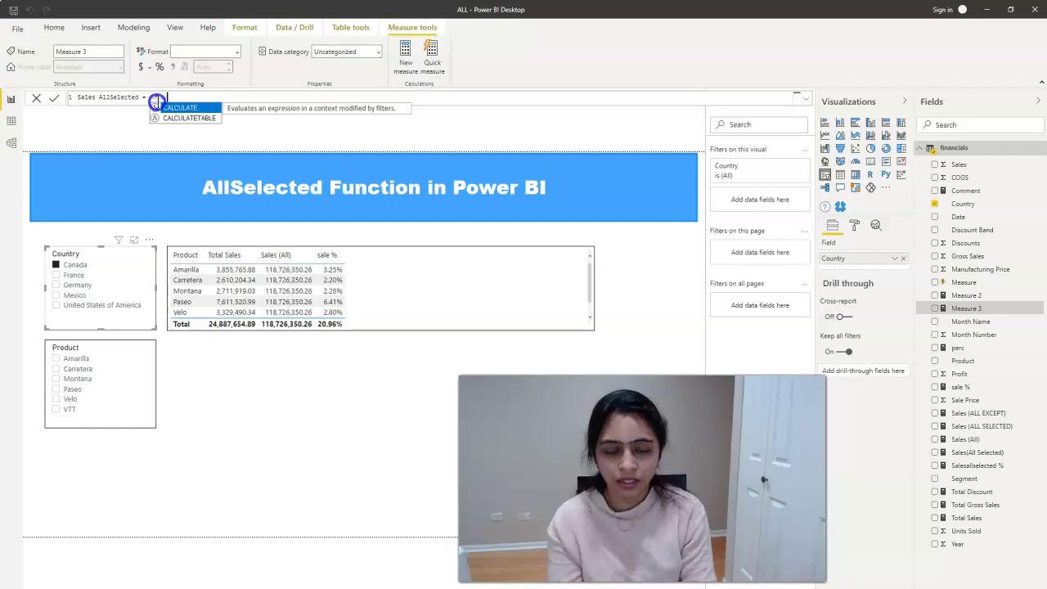
pyautogui.press('Tab')
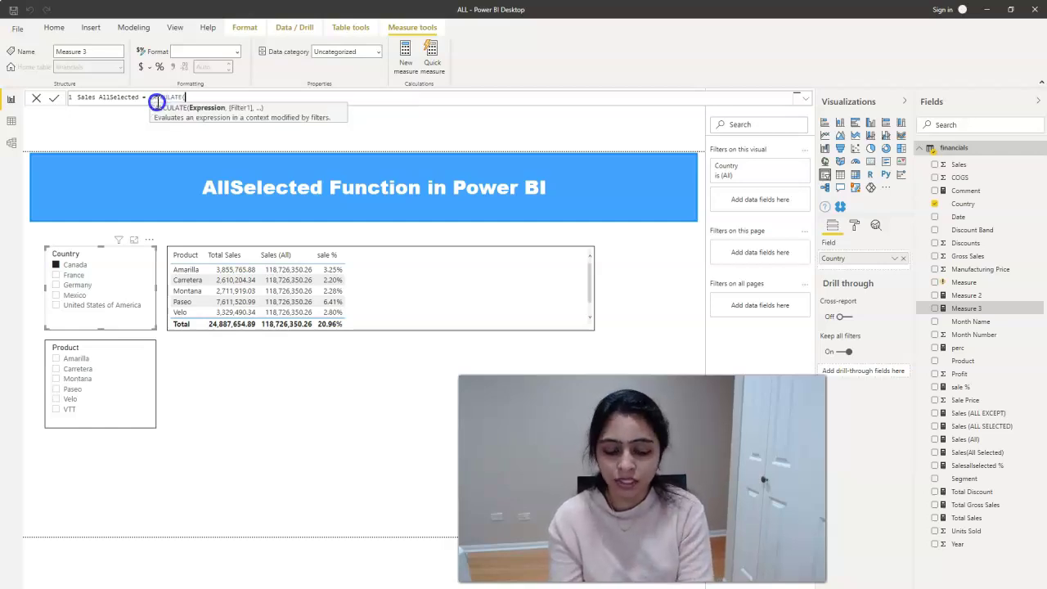
pyautogui.write('Tota')
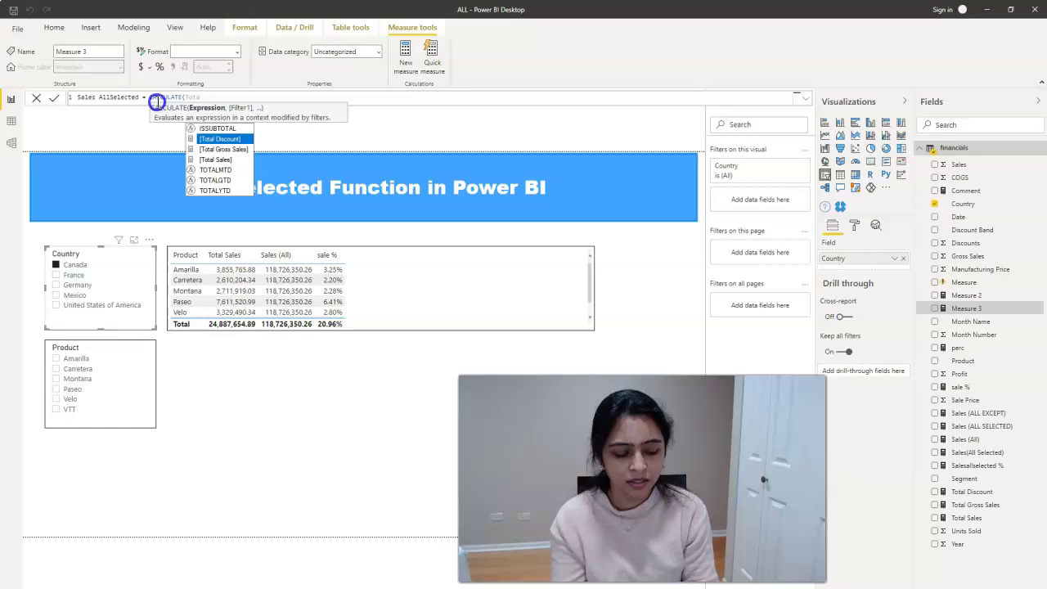
pyautogui.press('Down')
pyautogui.press('Down')
pyautogui.press('Tab')
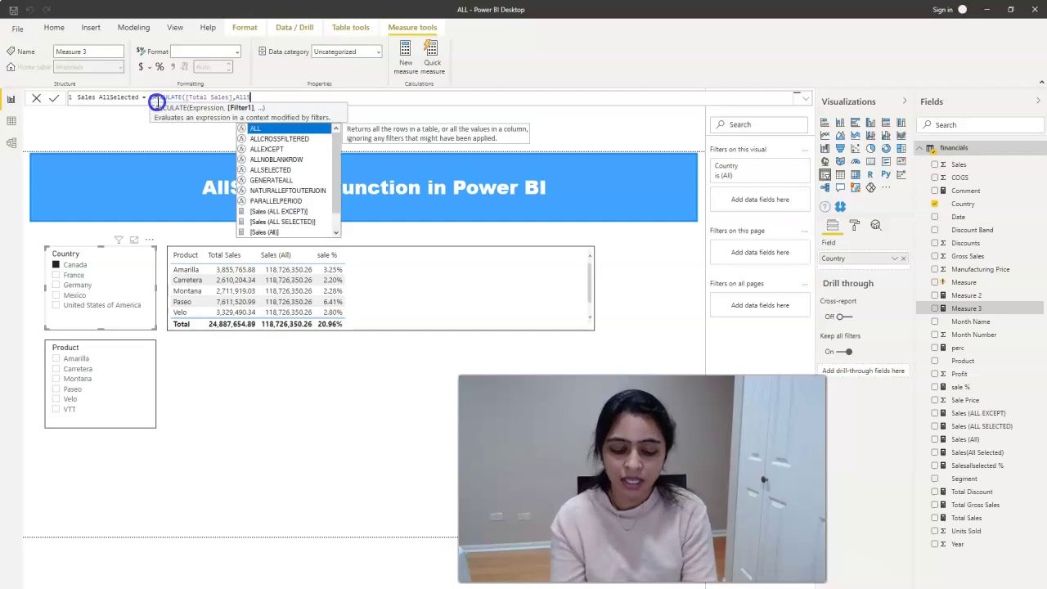
pyautogui.write('Selected')
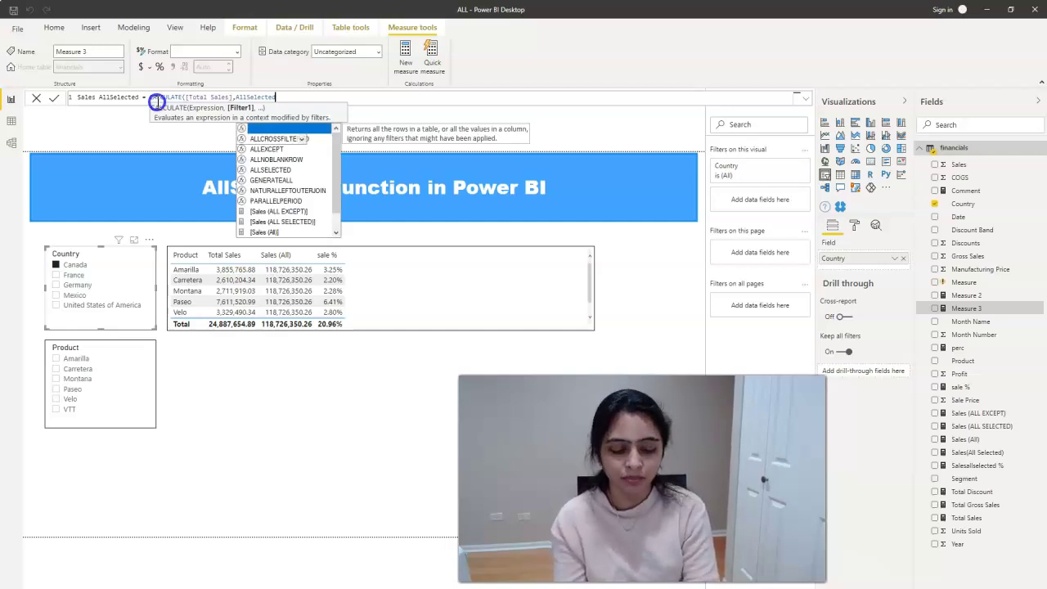
pyautogui.write('(')
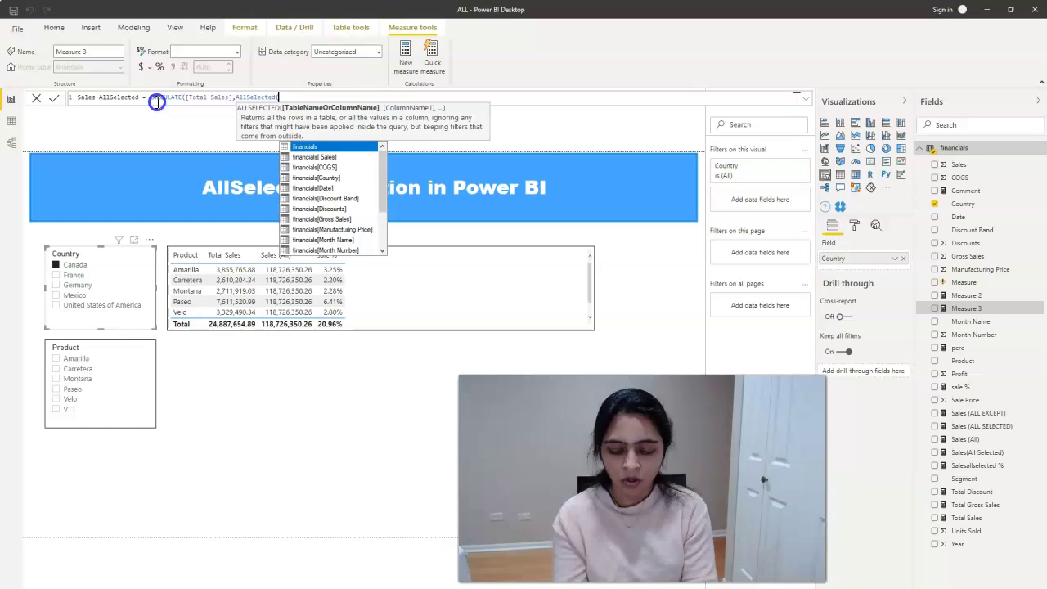
pyautogui.write('fi')
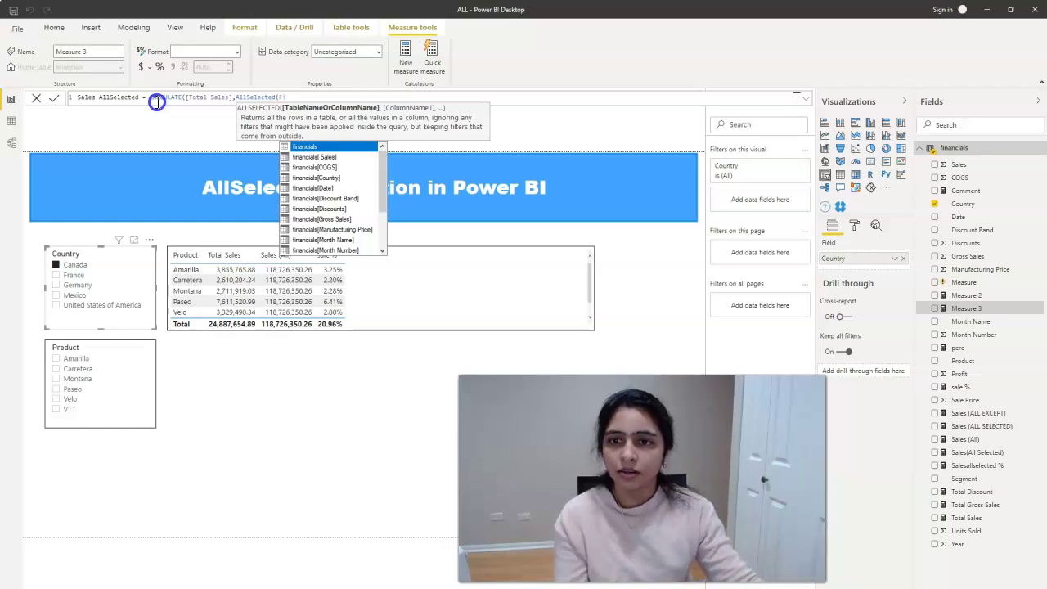
pyautogui.scroll(-2, 333, 219)
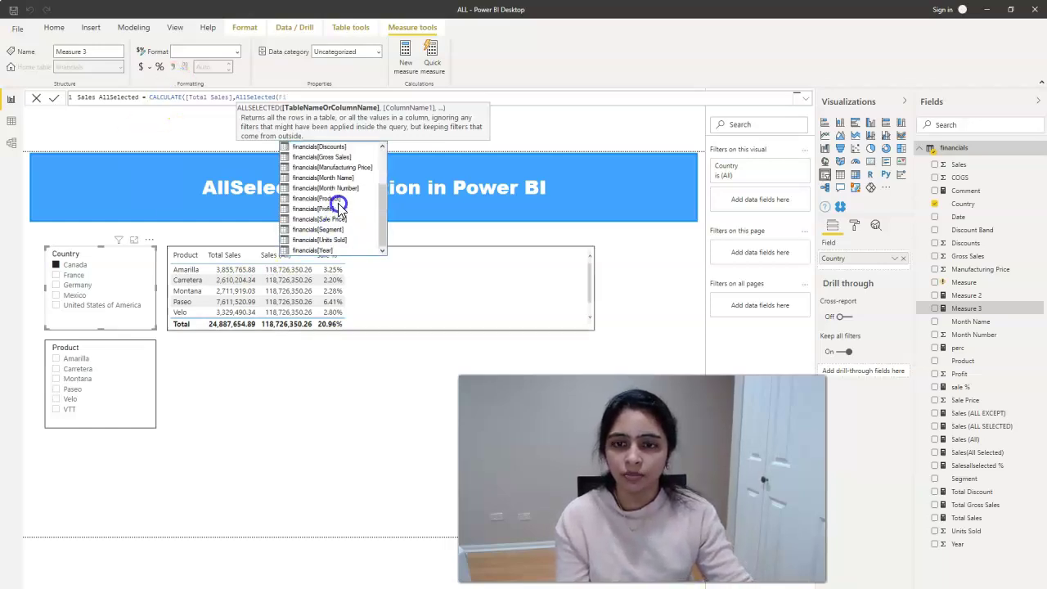
pyautogui.click(338, 200)
pyautogui.write(')')
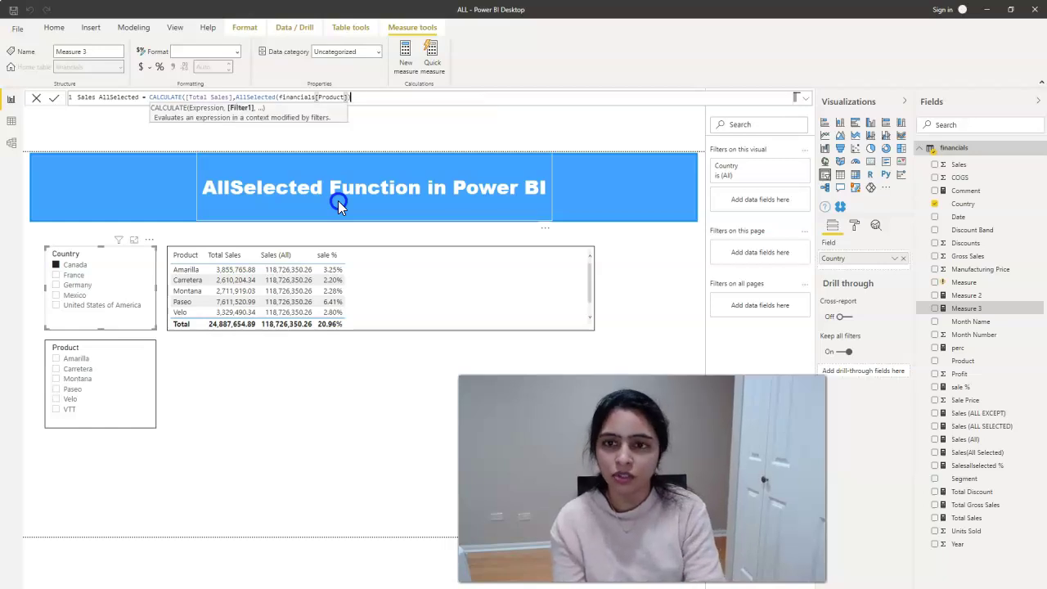
pyautogui.write(')')
pyautogui.click(55, 97)
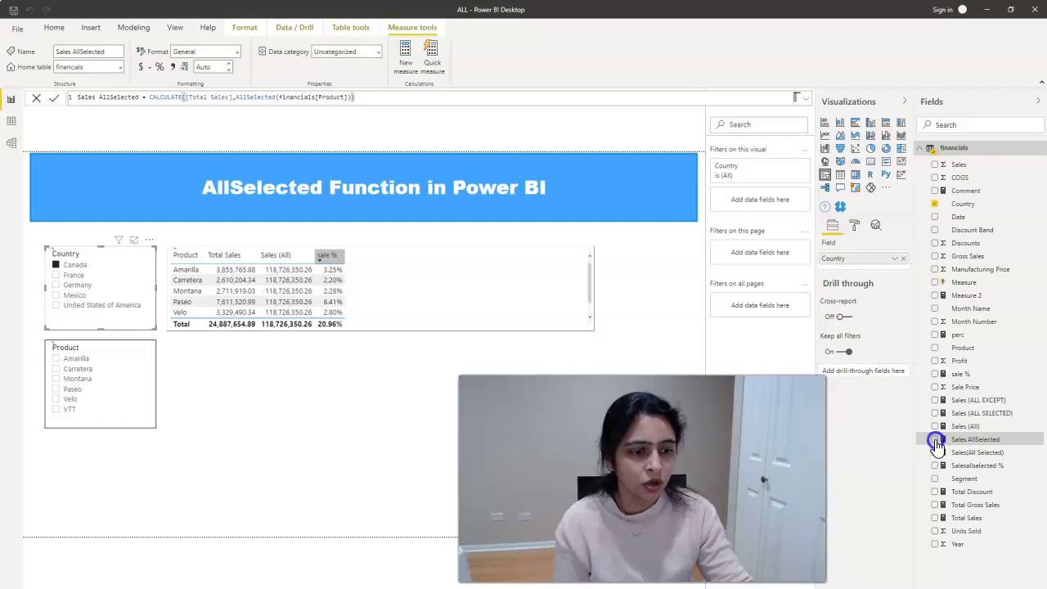
# Show Sales AllSelected in the table and select Canada plus France, giving 49,241,827.17 per product
pyautogui.click(416, 274)
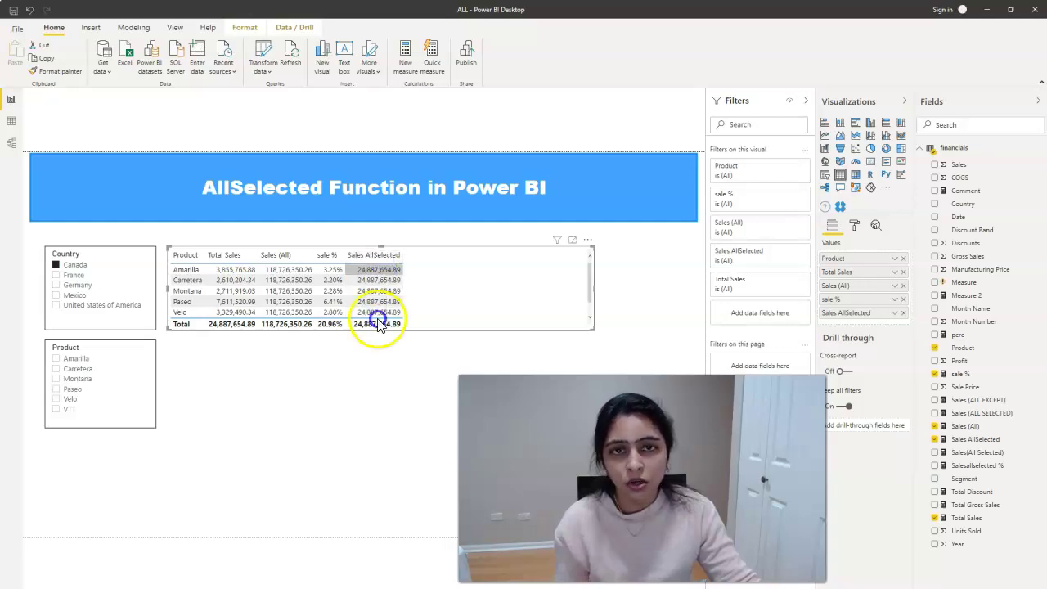
pyautogui.click(56, 267)
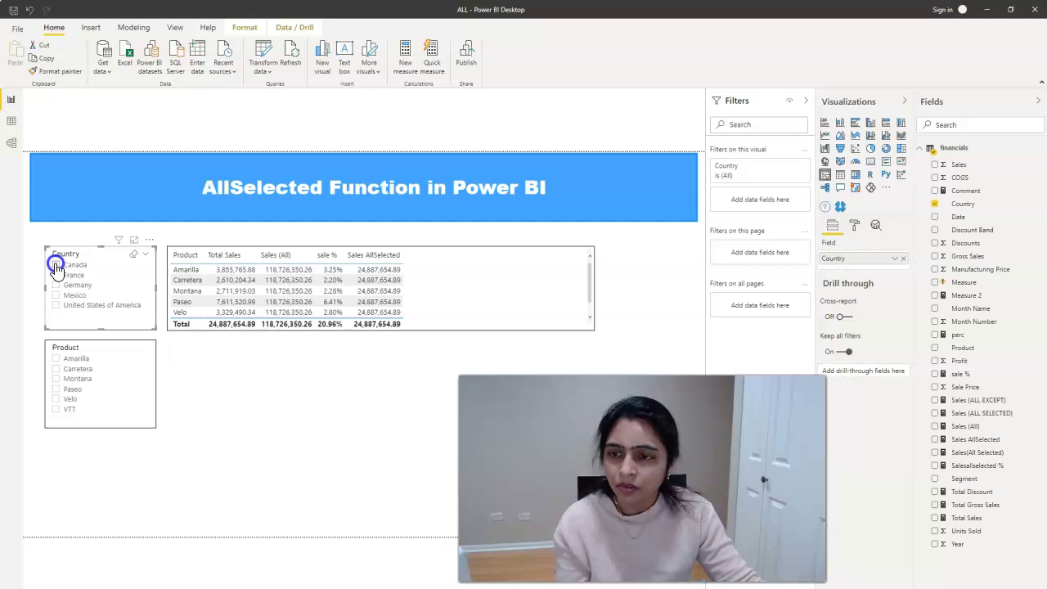
pyautogui.click(56, 265)
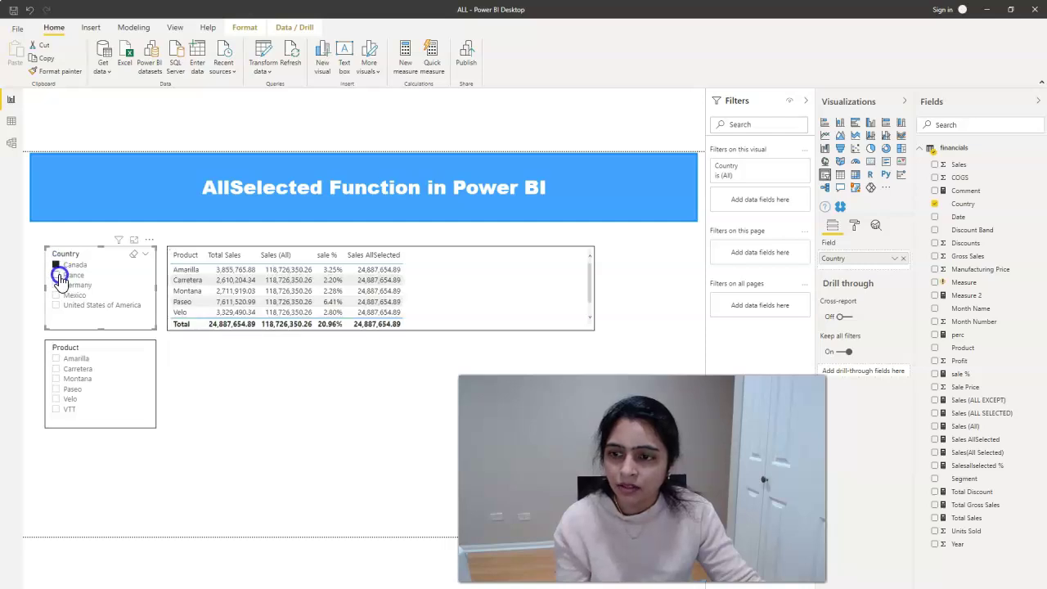
pyautogui.click(55, 275)
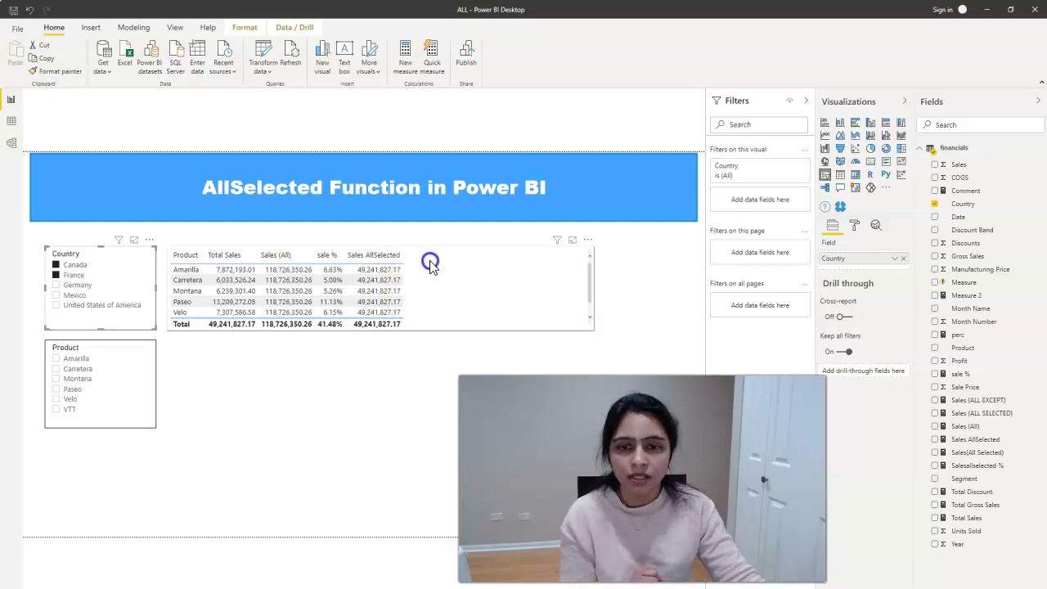
# Add a financials measure AllSelectedSales % = DIVIDE([Total Sales],[Sales (ALL SELECTED)]) and commit it
pyautogui.click(1041, 152)
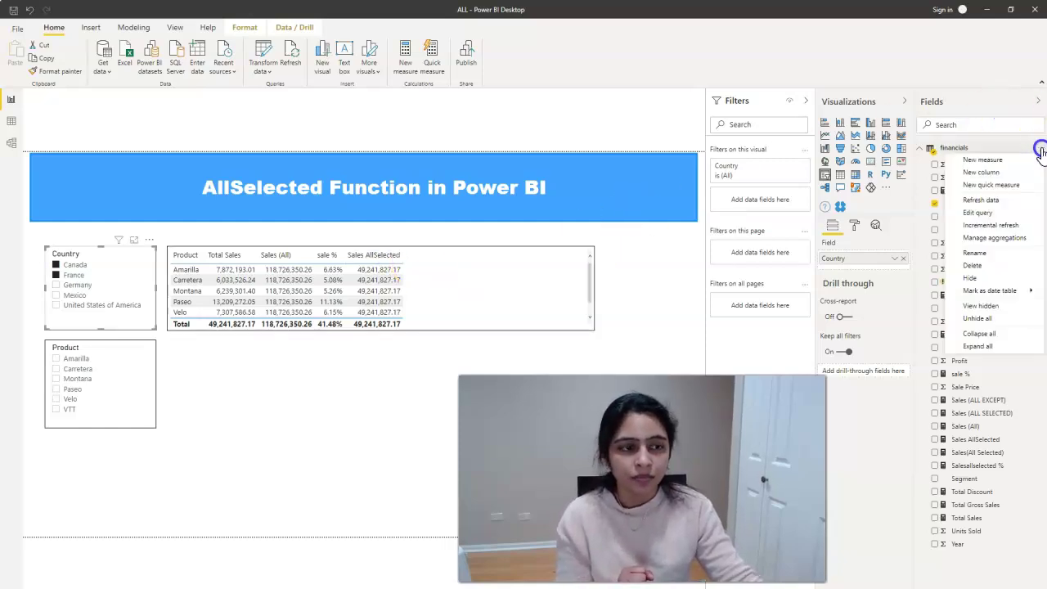
pyautogui.click(990, 159)
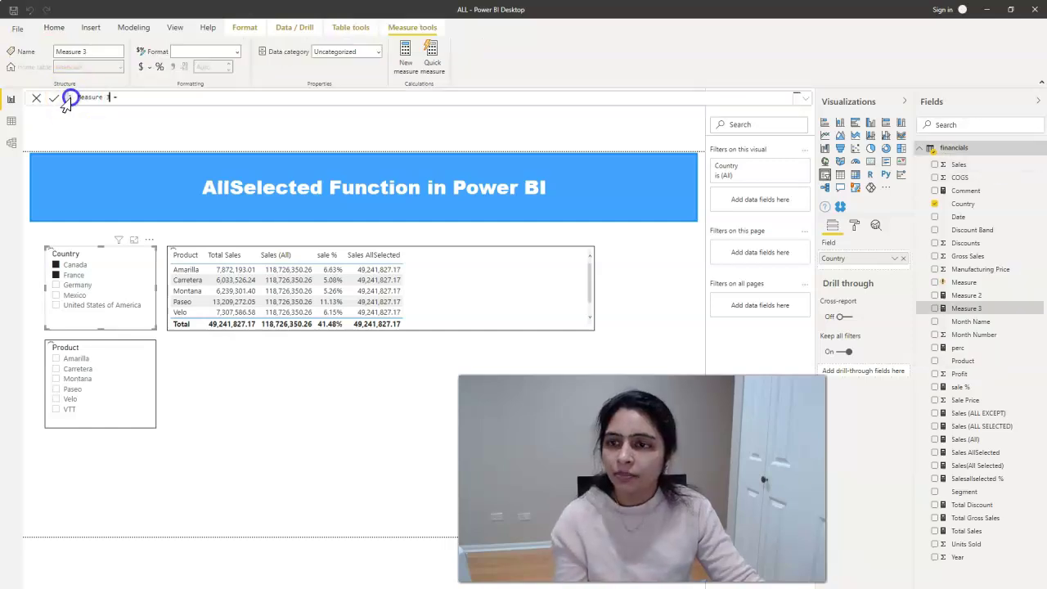
pyautogui.moveTo(72, 98); pyautogui.dragTo(108, 99)
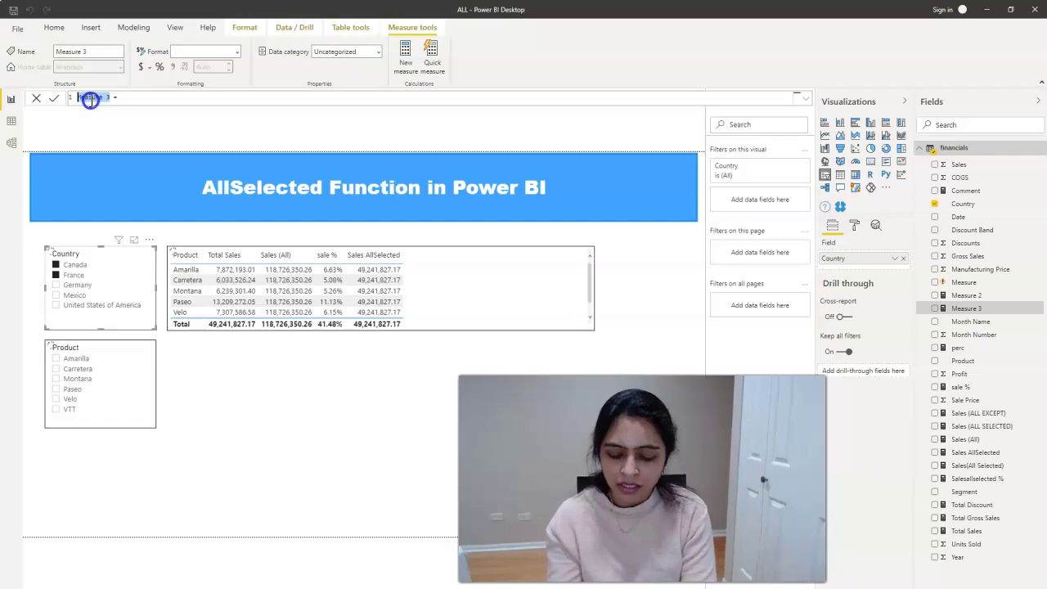
pyautogui.write('AllSelectedSales =')
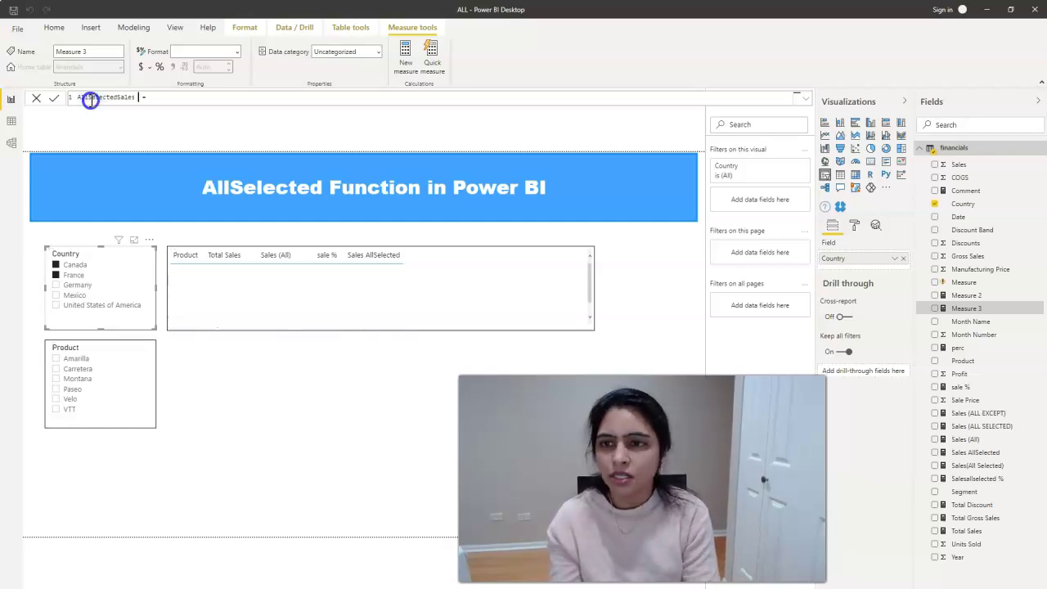
pyautogui.press('BackSpace')
pyautogui.write('% = ')
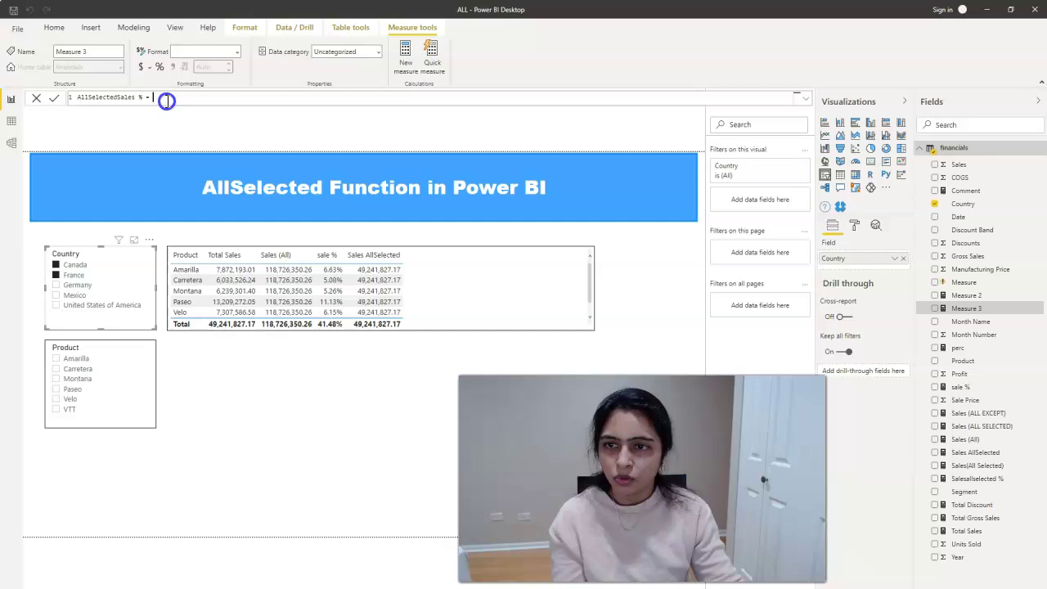
pyautogui.write('di')
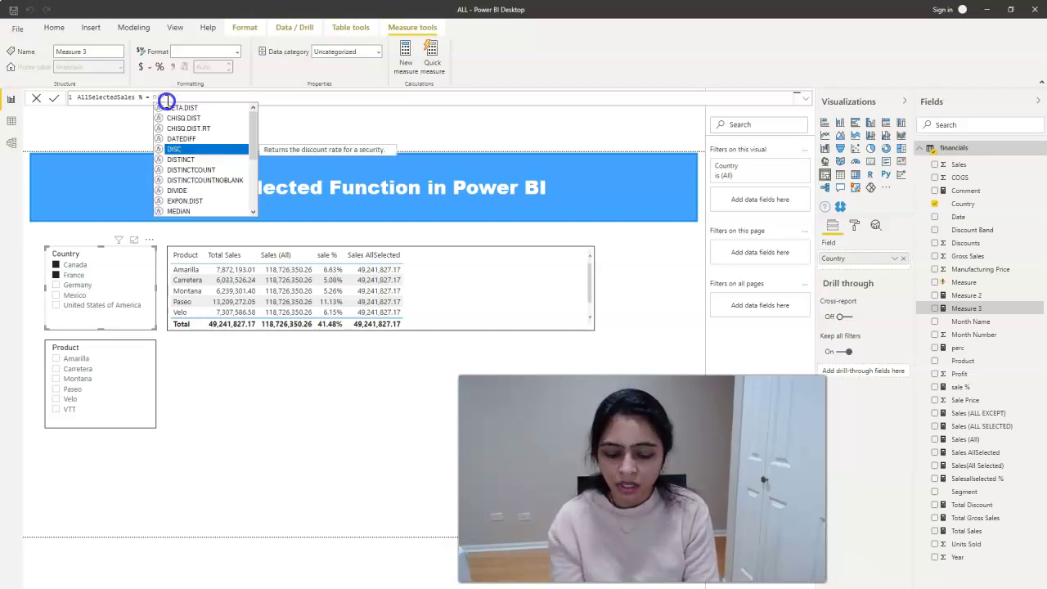
pyautogui.write('v')
pyautogui.press('Tab')
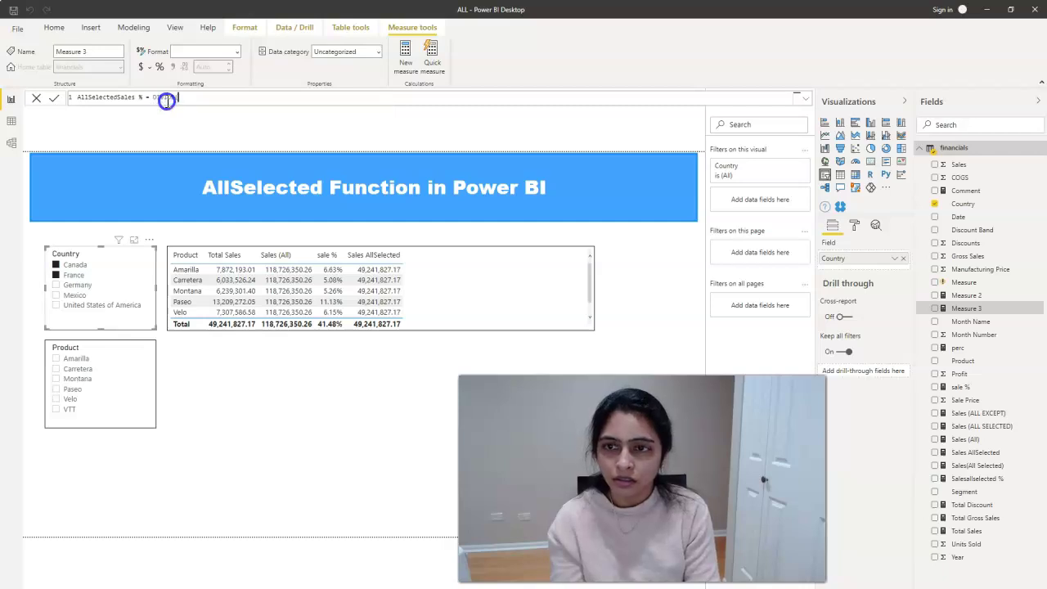
pyautogui.write('Tota')
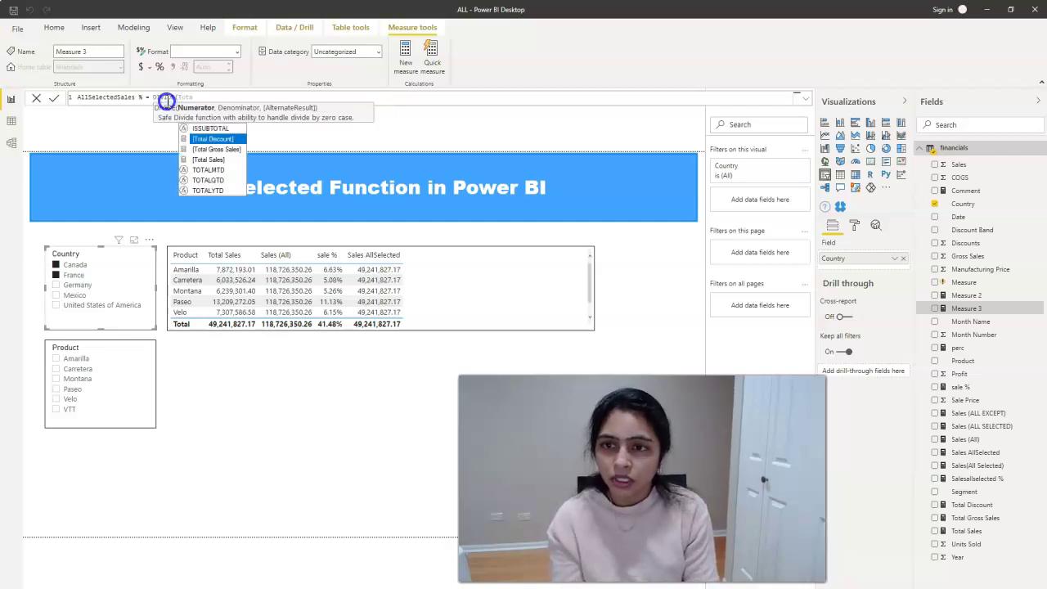
pyautogui.press('Down')
pyautogui.press('Down')
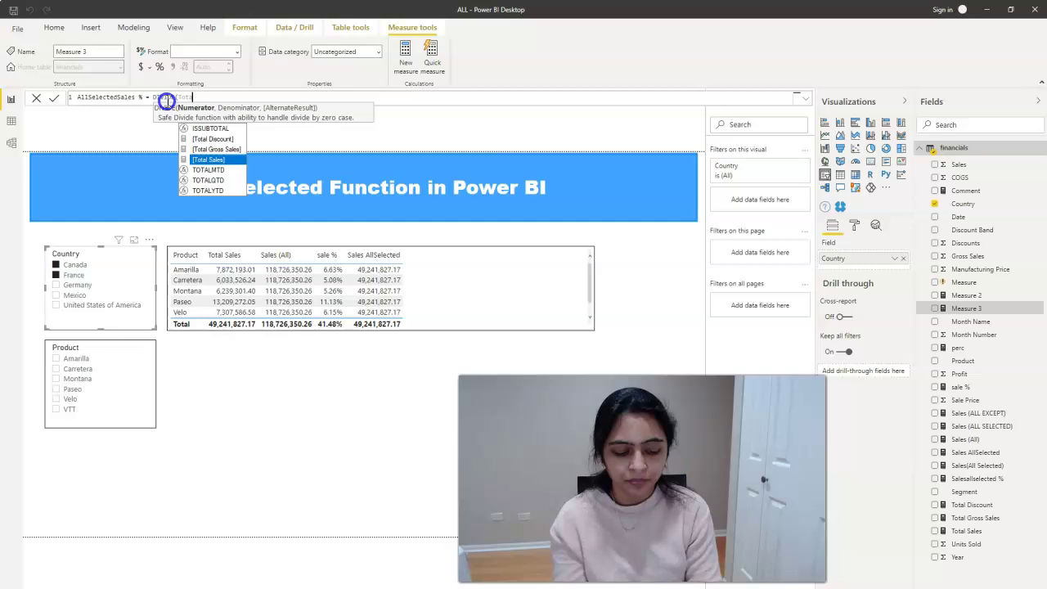
pyautogui.press('Tab')
pyautogui.write(',Sales')
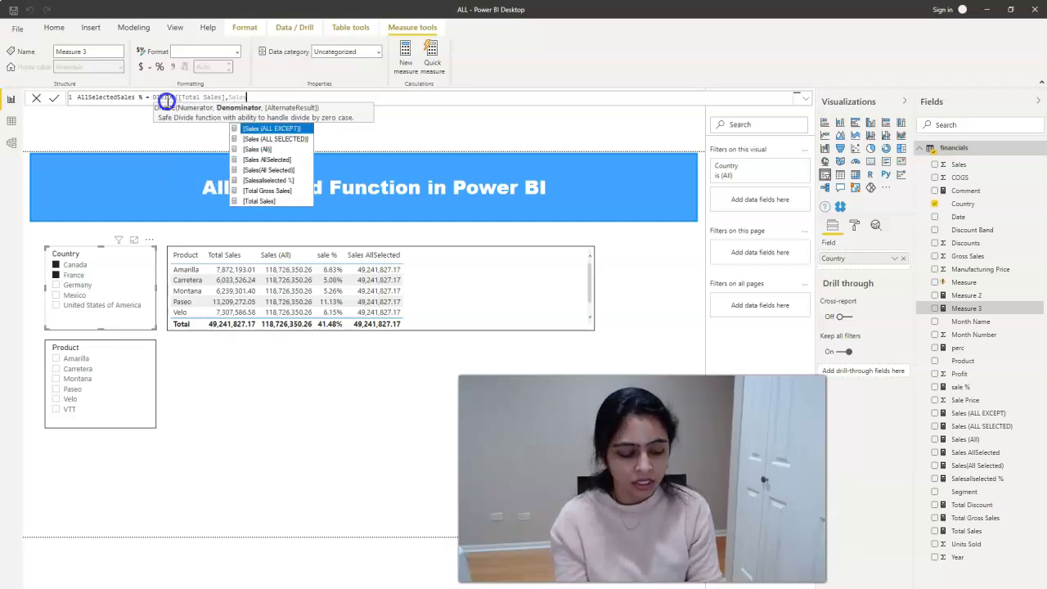
pyautogui.press('Down')
pyautogui.press('Tab')
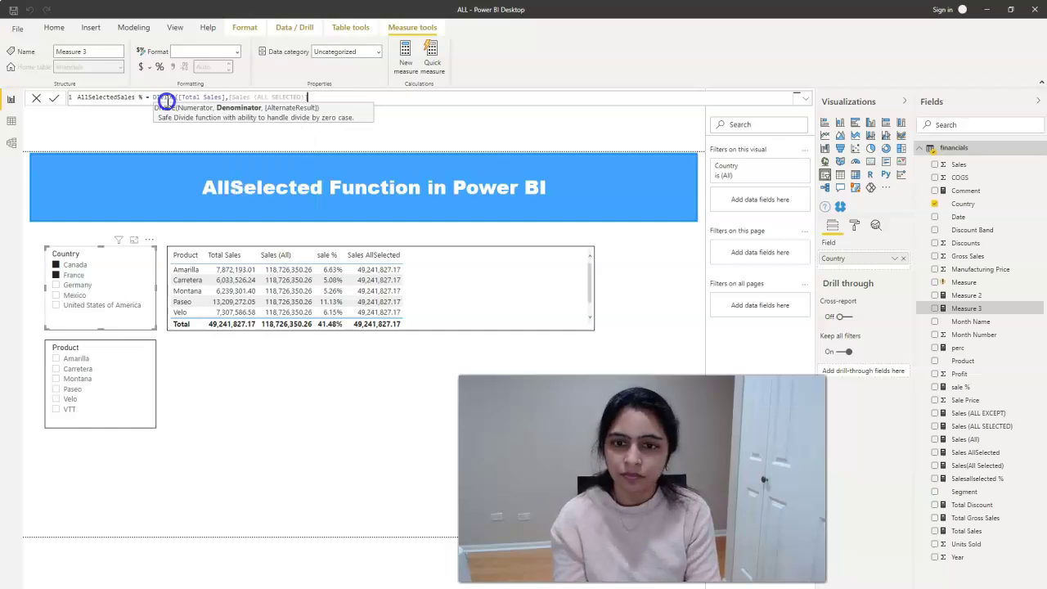
pyautogui.write(')')
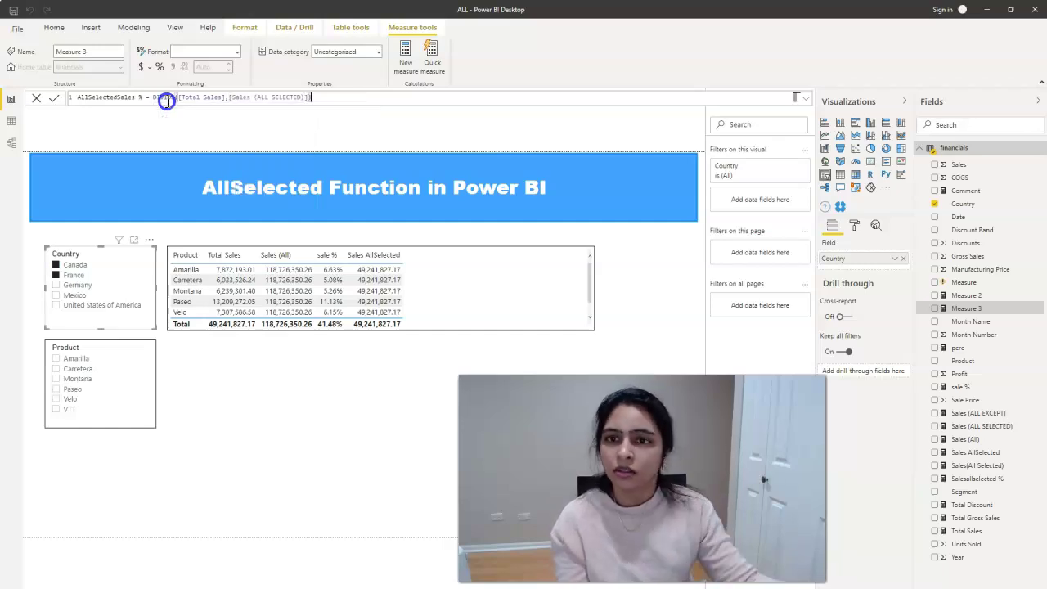
pyautogui.click(53, 101)
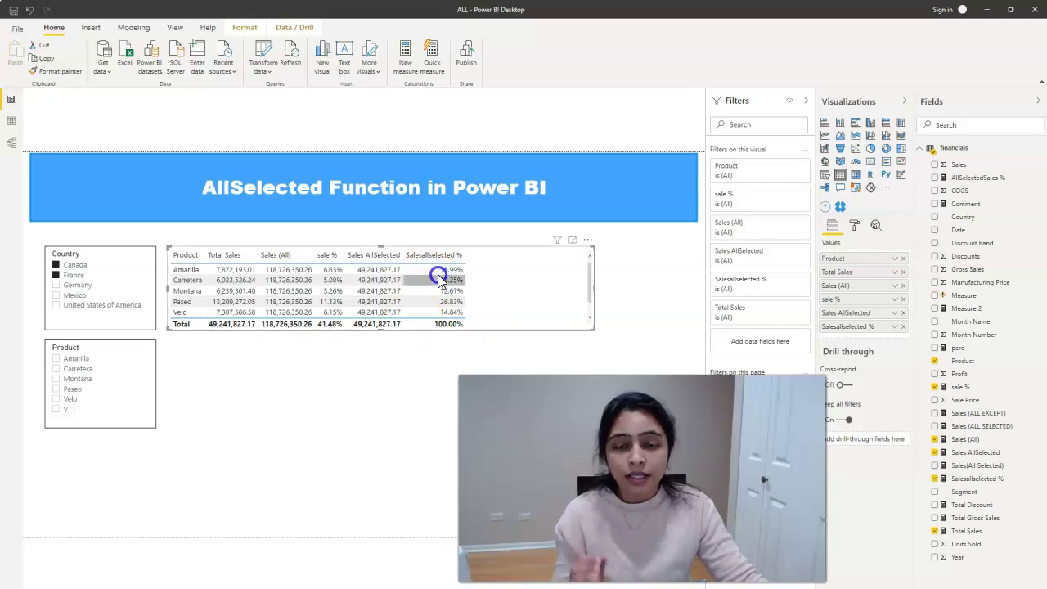
# Keep Canada and France selected so Salesallselected % totals 100.00% against sale % at 41.48%
pyautogui.keyDown('ctrl'); pyautogui.click(86, 275); pyautogui.keyUp('ctrl')
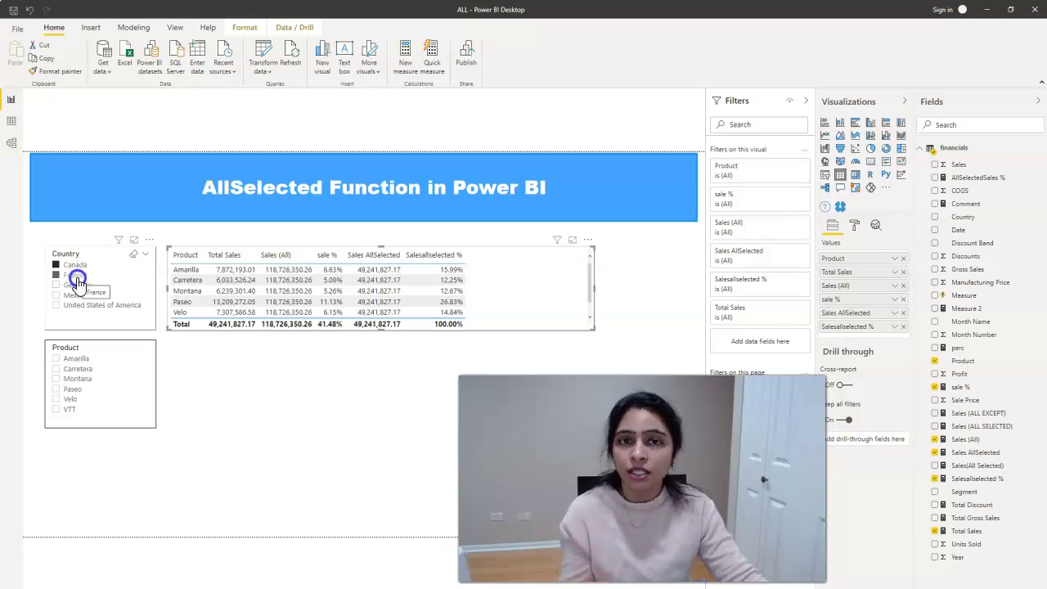
pyautogui.click(77, 288)
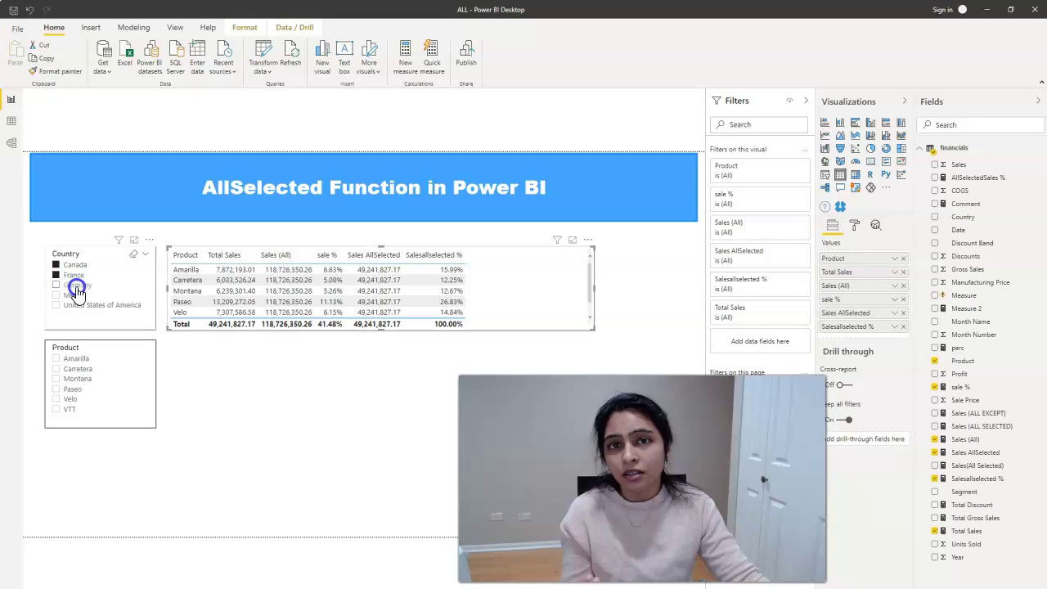